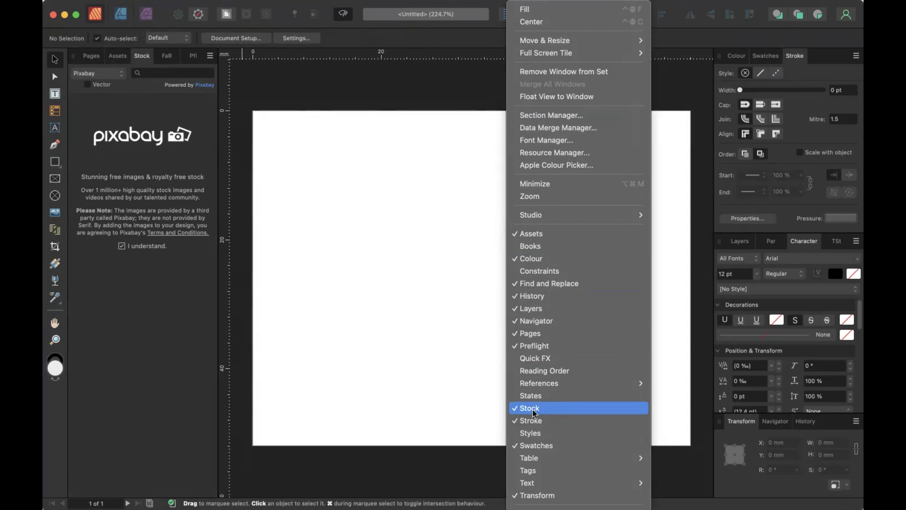
Step: Set the stock image source to Pexels and search it for "coffee"
left_click(445, 366)
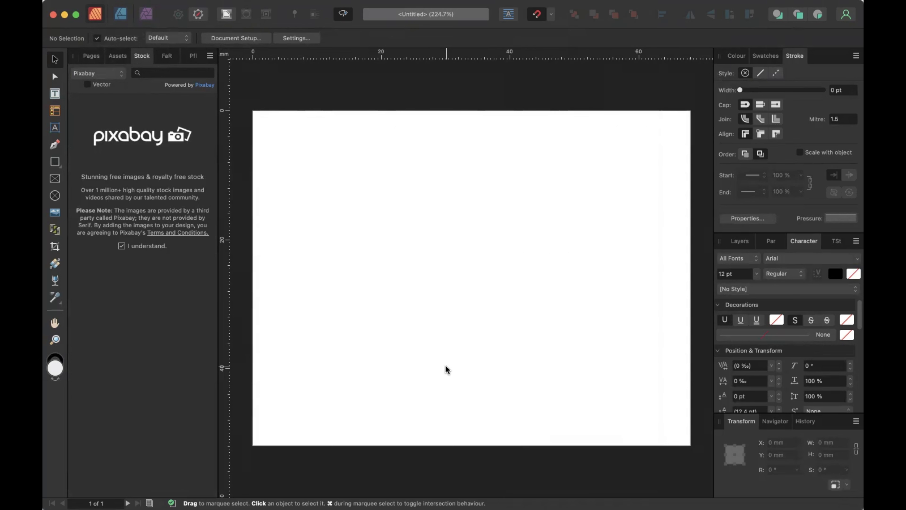
left_click(109, 74)
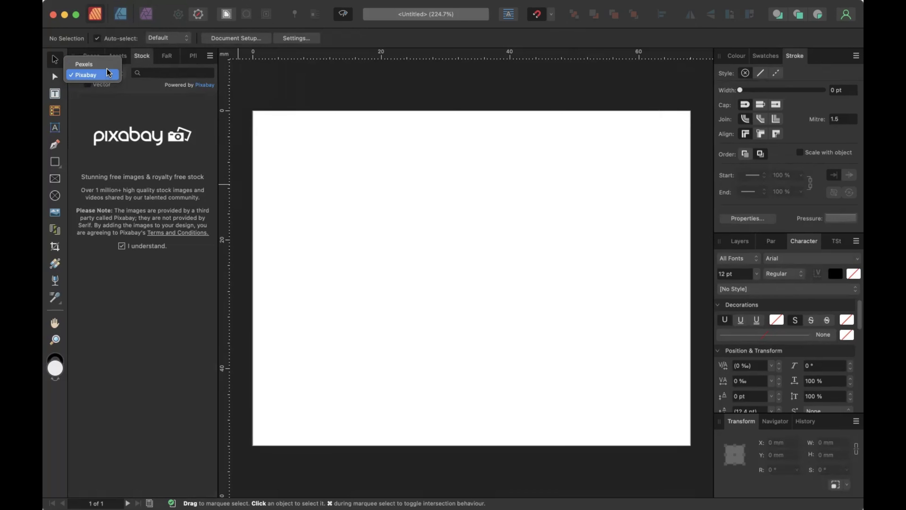
left_click(106, 64)
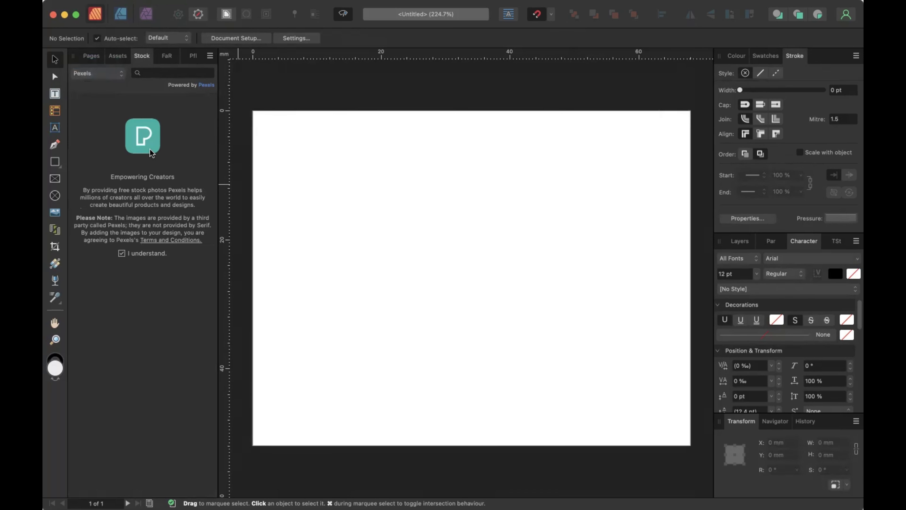
left_click(158, 73)
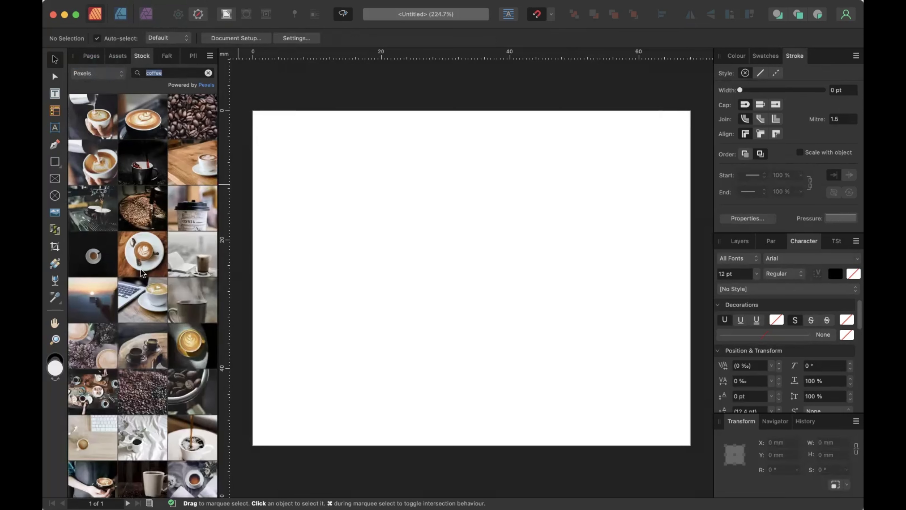
scroll(142, 273, "down", 6)
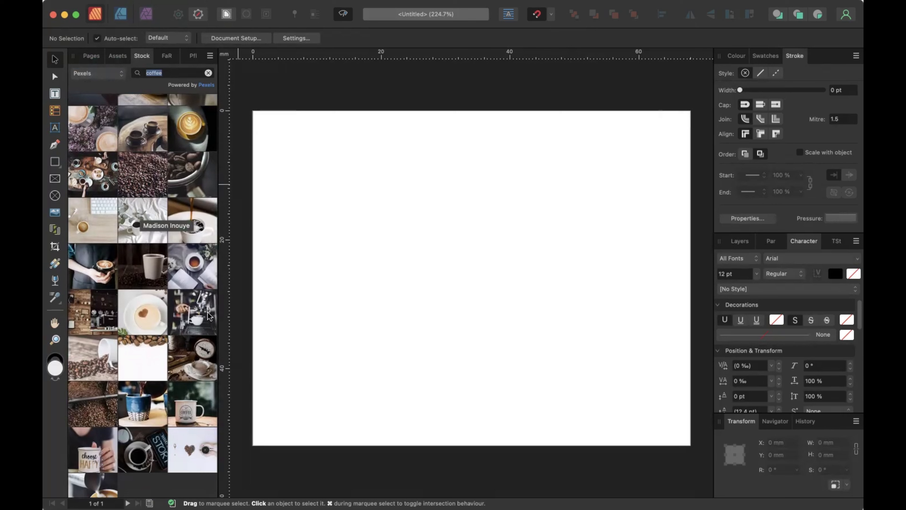
scroll(209, 316, "up", 10)
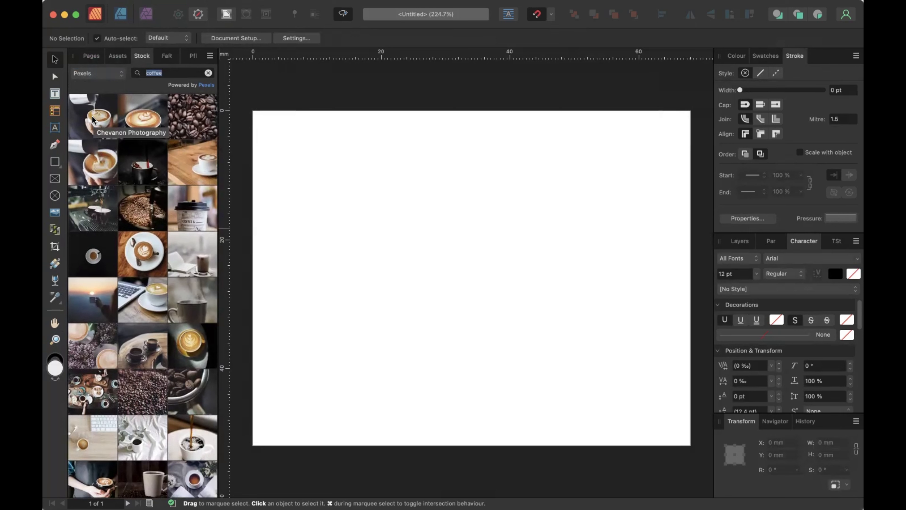
left_click_drag(92, 119, 328, 149)
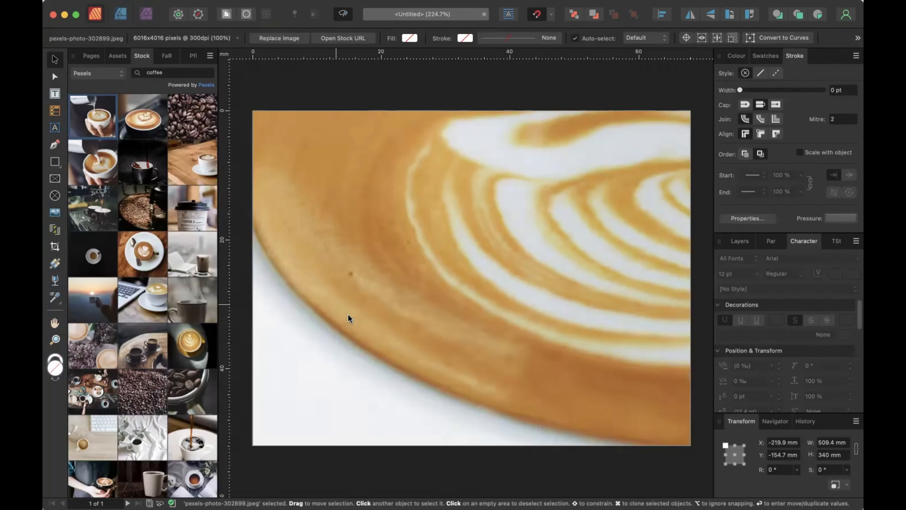
left_click_drag(348, 318, 363, 284)
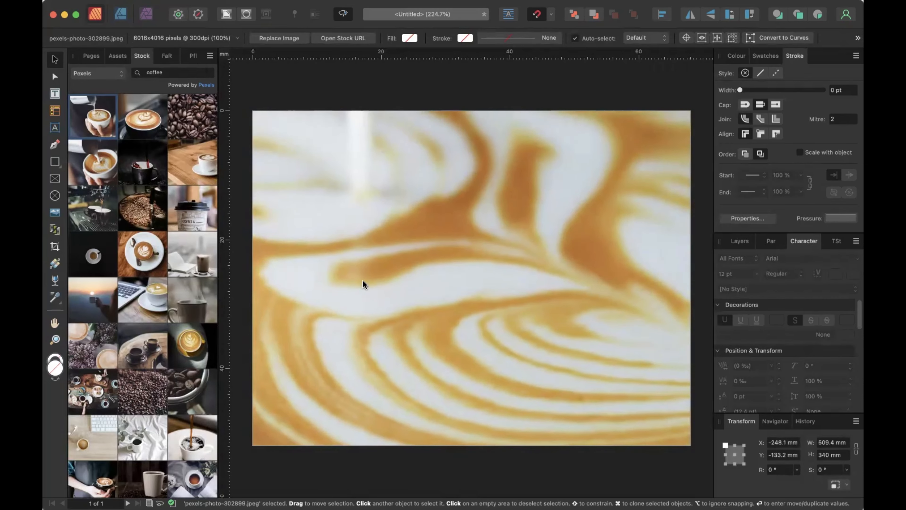
key("super+z")
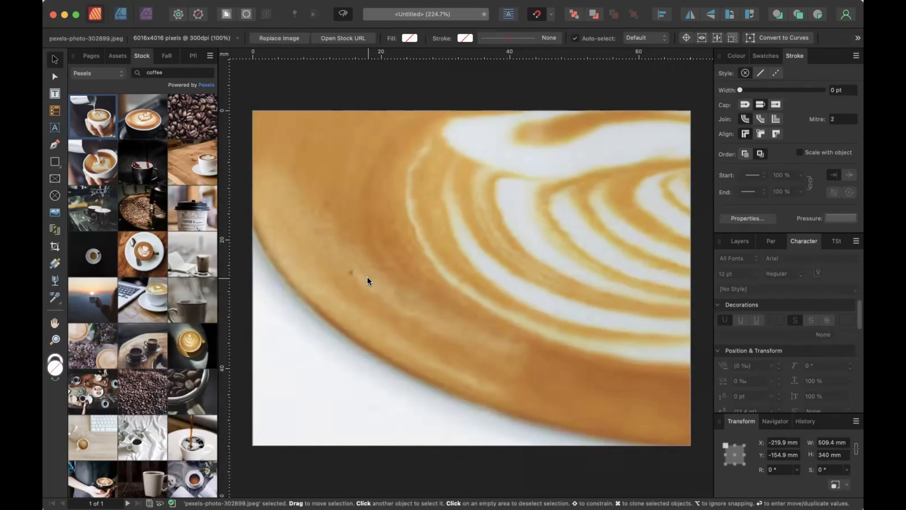
key("super+z")
Step: Draw a rectangular picture frame about 37.5 × 31.2 mm and fill it with the Pexels close-up of milk poured into a handheld latte
left_click(54, 180)
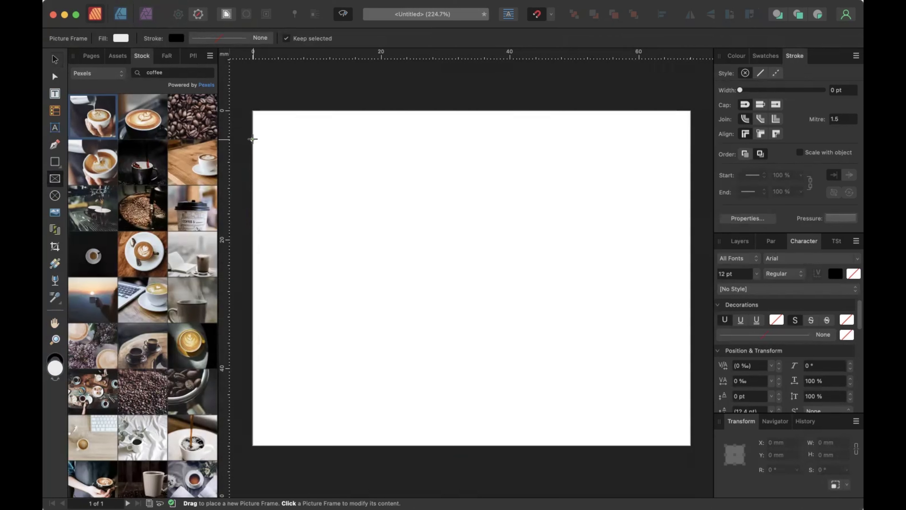
left_click_drag(274, 134, 514, 336)
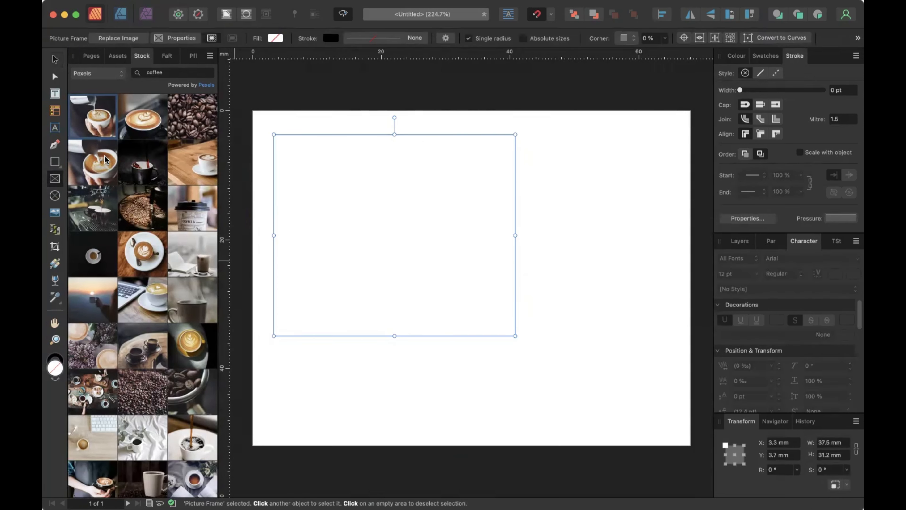
left_click_drag(101, 175, 363, 215)
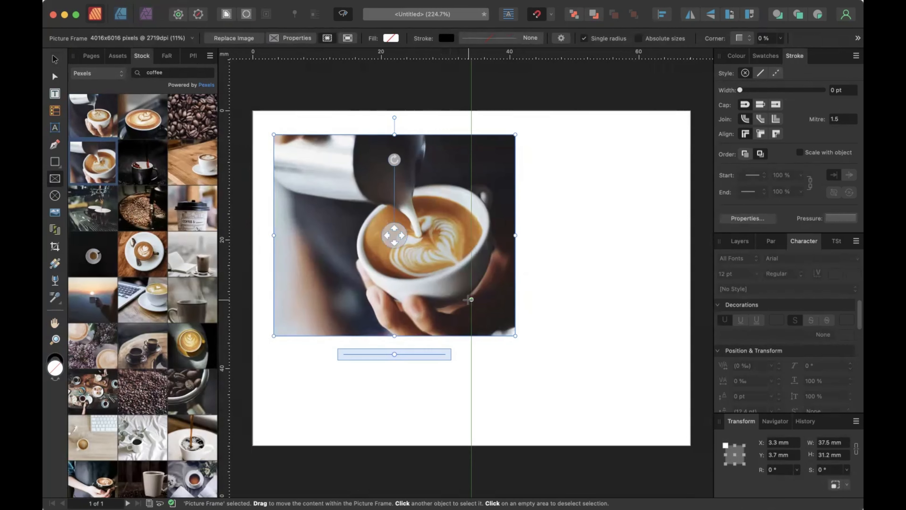
Step: Reshape the picture frame to about 30.7 × 48.3 mm, then rescale and reposition its photo so the whole cup fits inside
left_click_drag(396, 355, 419, 353)
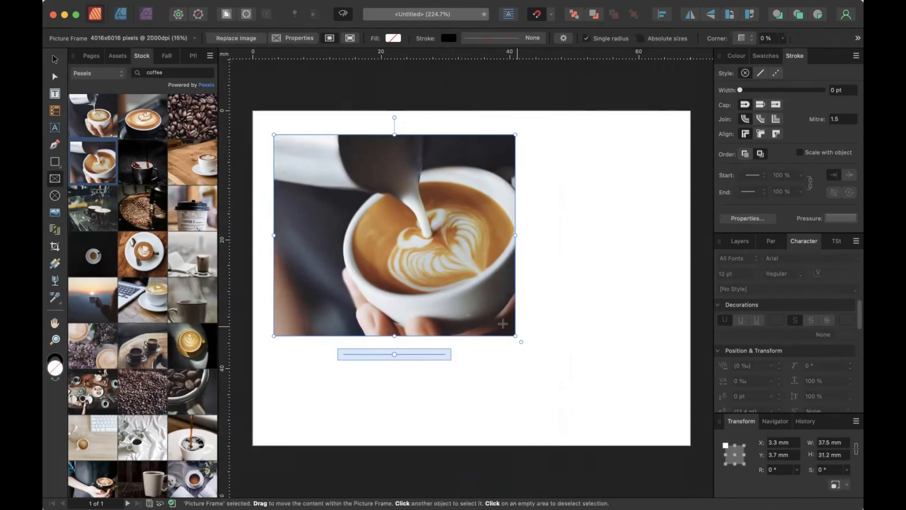
left_click_drag(516, 340, 474, 446)
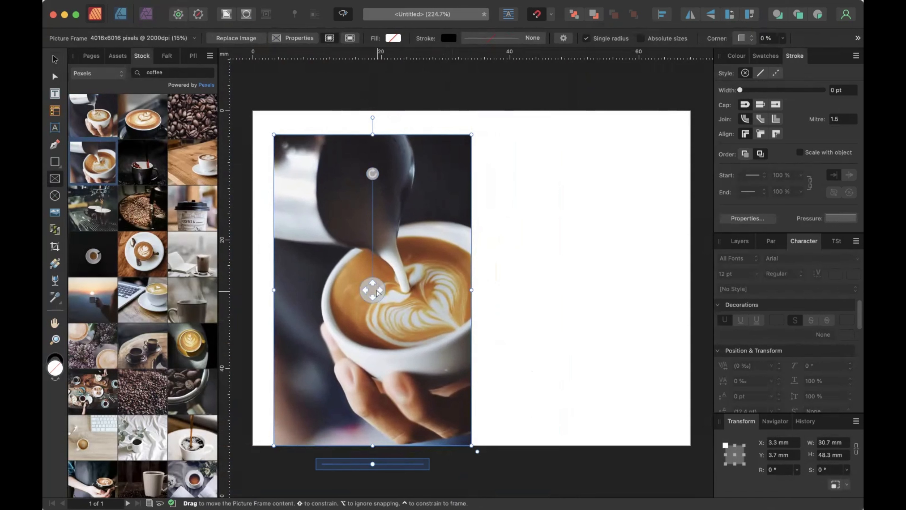
mouse_move(387, 470)
mouse_move(387, 470)
left_mouse_down()
mouse_move(414, 466)
mouse_move(382, 465)
left_mouse_up()
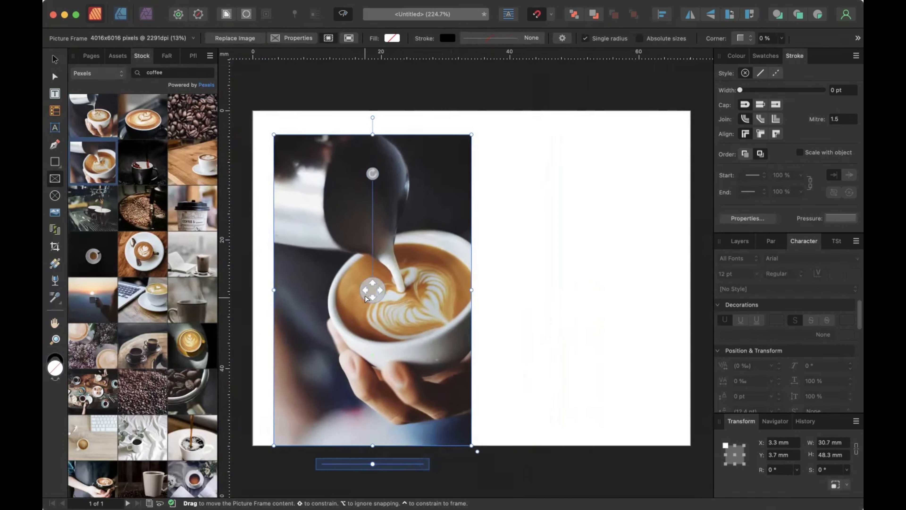
left_click_drag(373, 294, 339, 273)
left_click(587, 274)
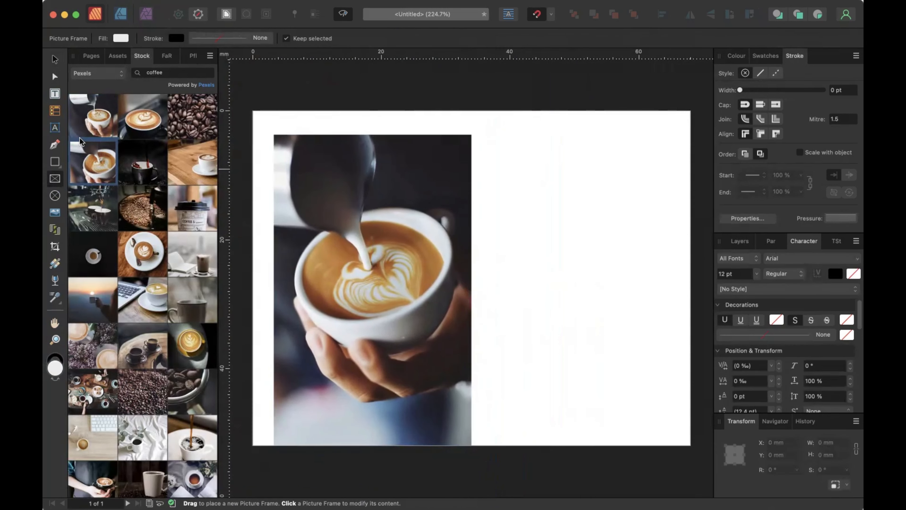
Step: Move the latte picture frame to the page's upper-left corner and enlarge it to reach the page's bottom edge
left_click(55, 61)
left_click_drag(322, 207, 300, 182)
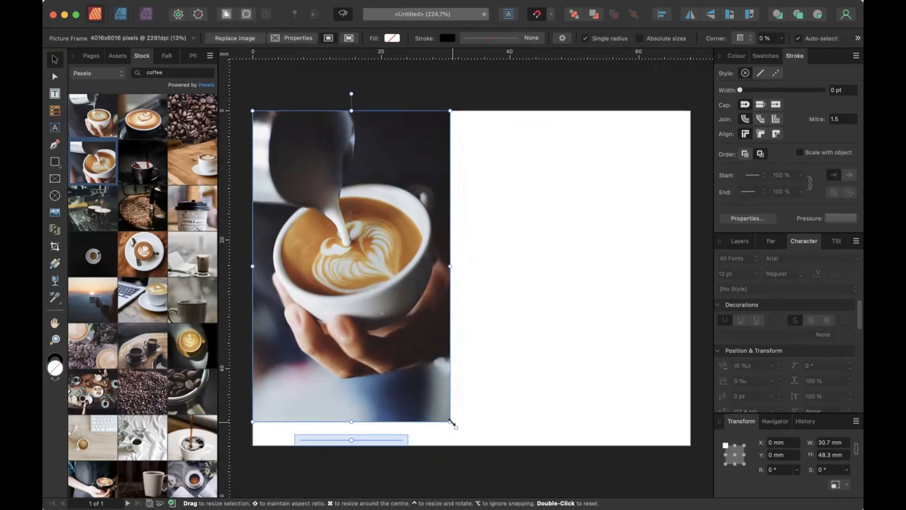
left_click_drag(450, 421, 461, 444)
left_click(519, 394)
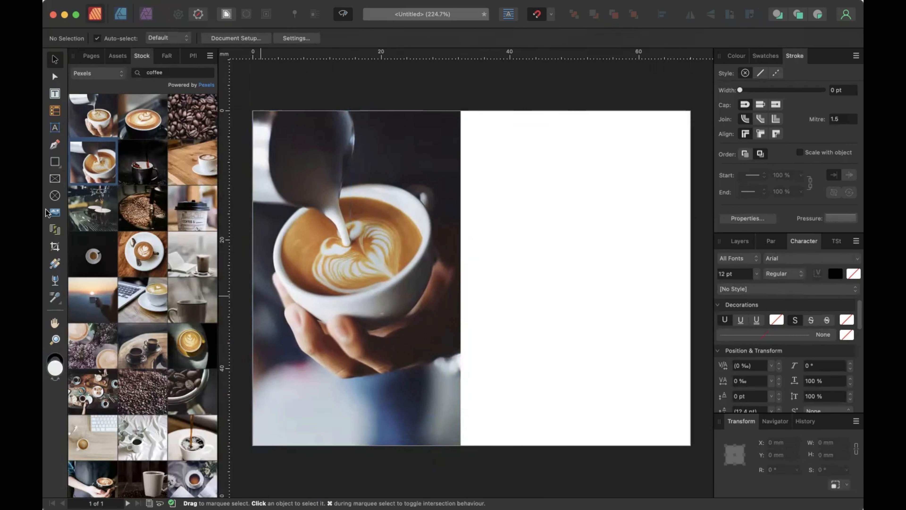
Step: Switch the stock image source to Pixabay and browse its coffee images
left_click(113, 77)
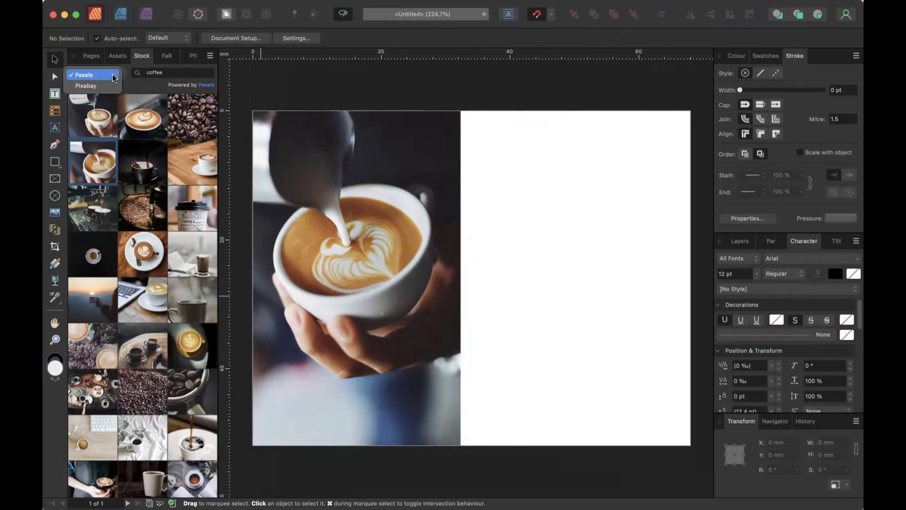
left_click(102, 87)
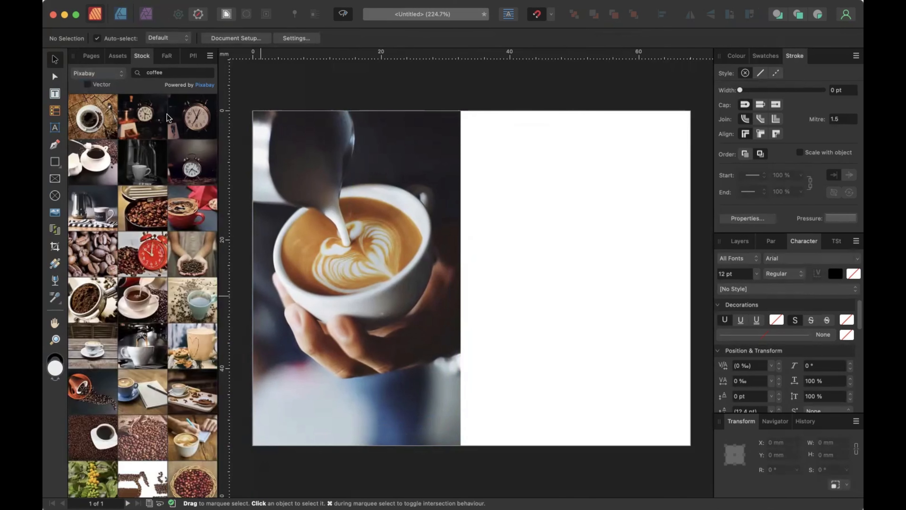
scroll(142, 193, "down", 5)
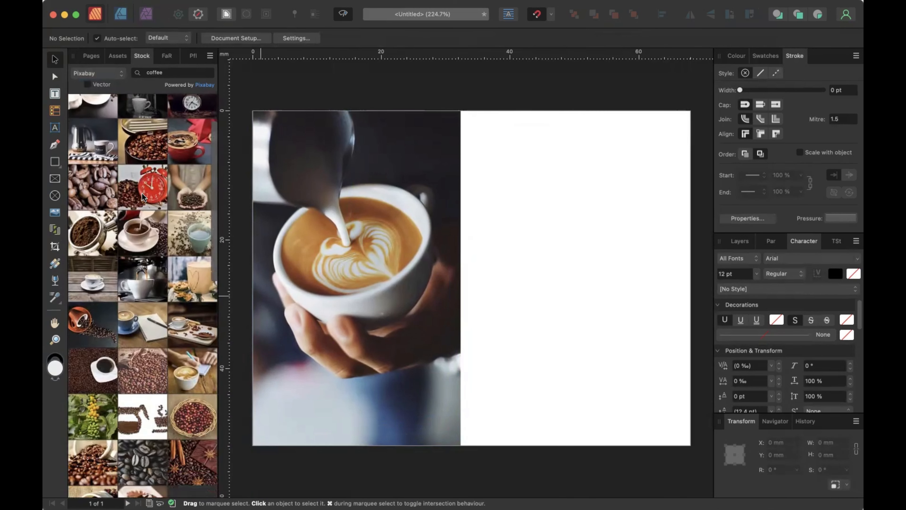
scroll(142, 193, "down", 15)
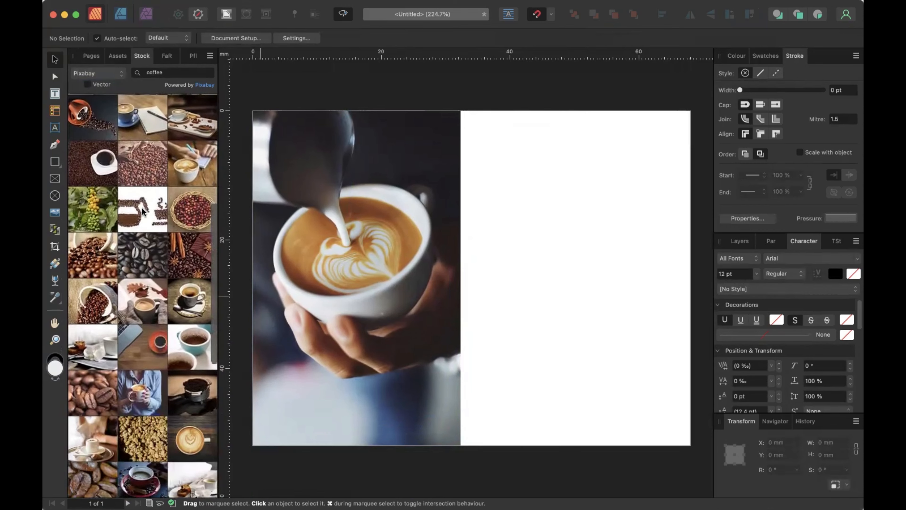
scroll(146, 286, "down", 5)
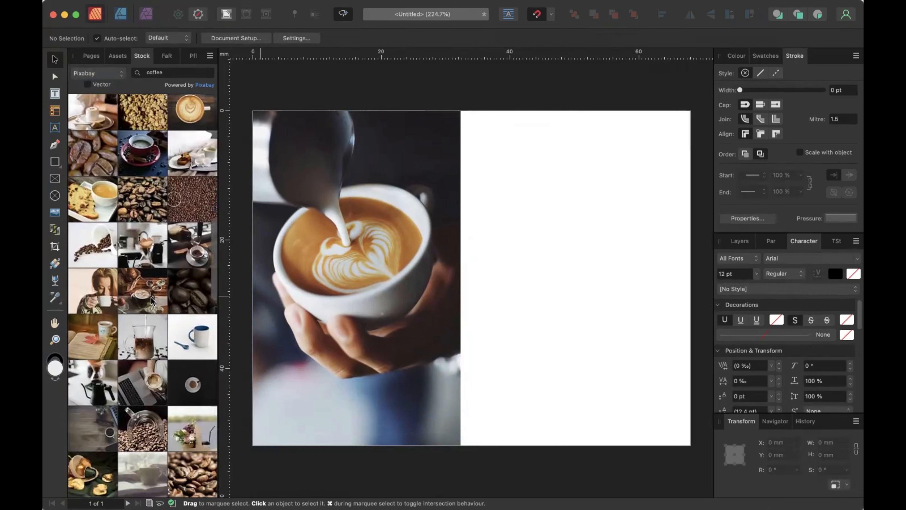
scroll(151, 297, "down", 3)
scroll(151, 297, "down", 3)
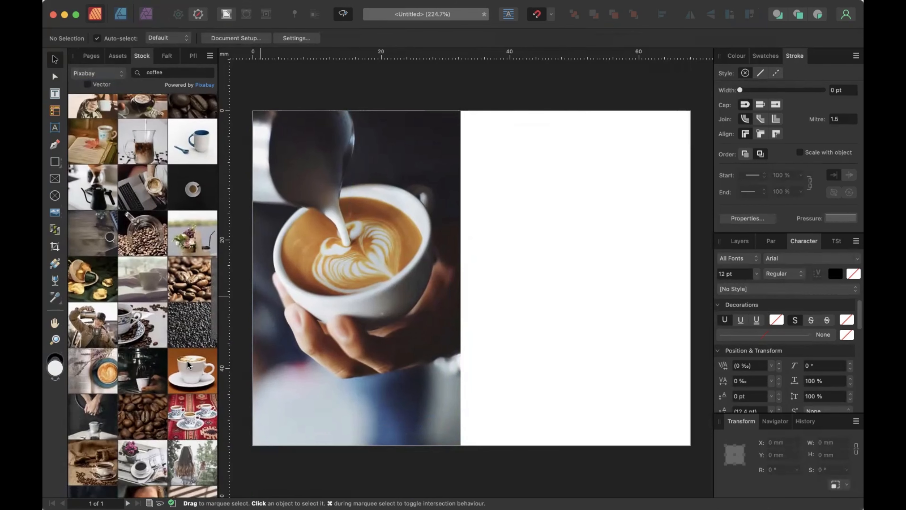
scroll(170, 338, "down", 5)
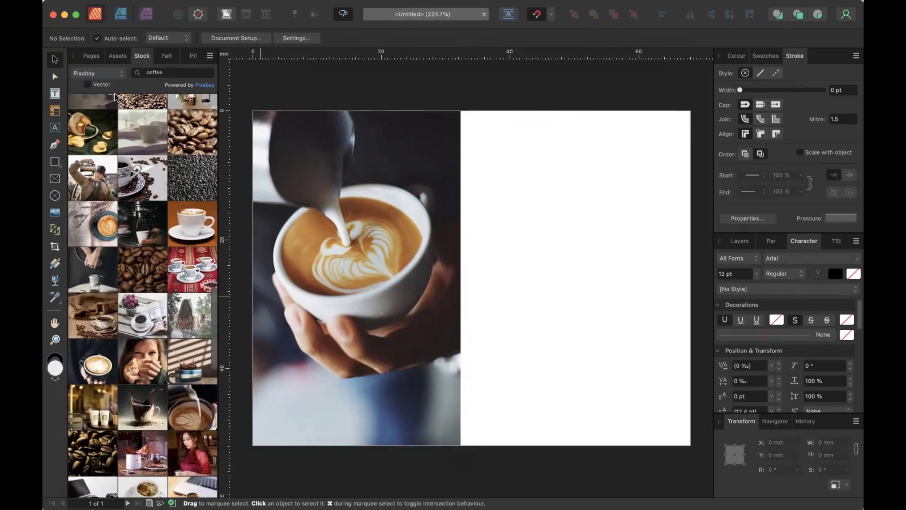
Step: Restrict the Pixabay coffee results to vector images and look through them
left_click(87, 84)
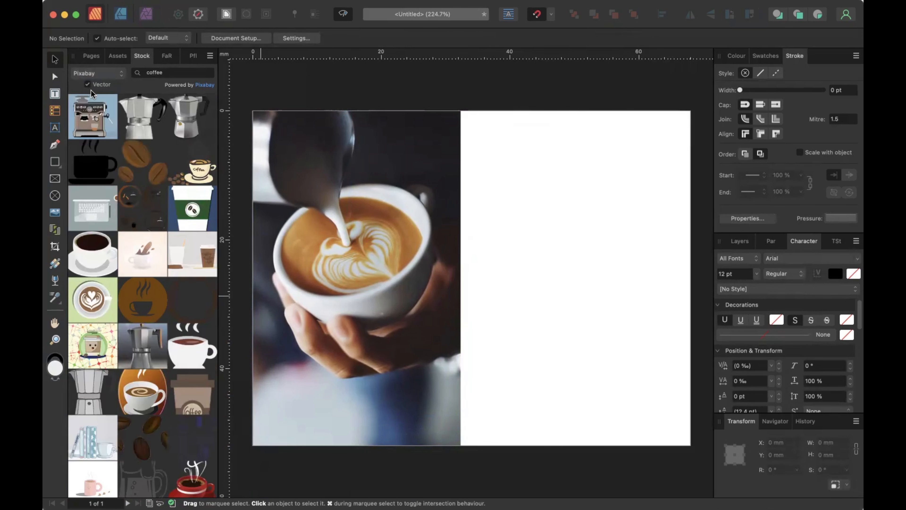
scroll(126, 298, "down", 5)
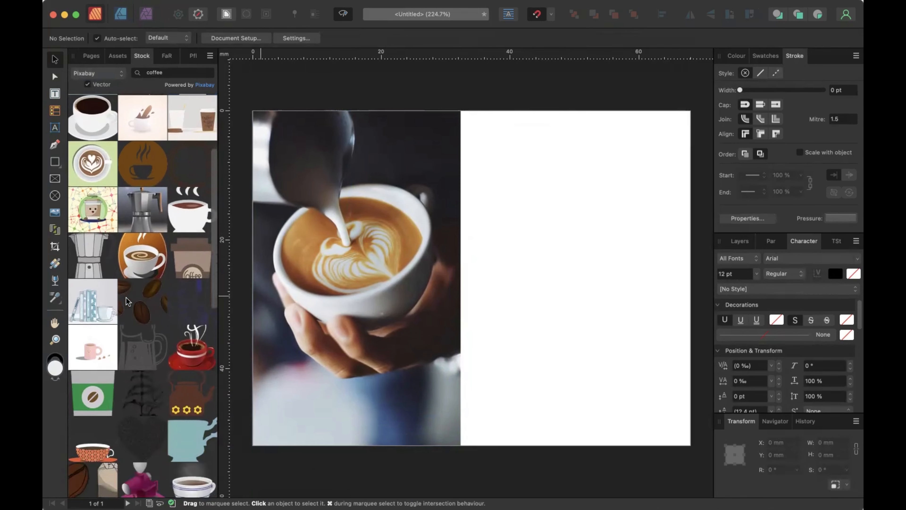
scroll(126, 297, "up", 5)
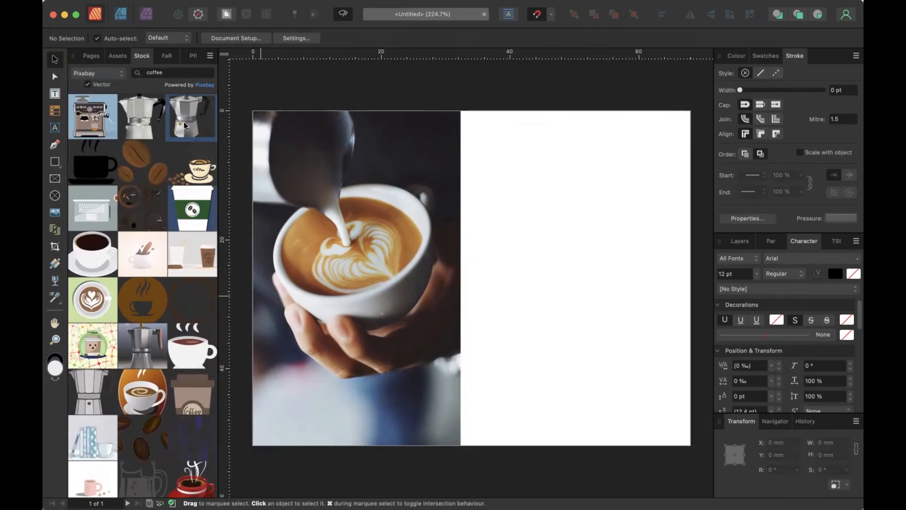
Step: Place the silver moka pot vector on the page and scale it down to about 26.4 × 33.2 mm beside the latte photo
left_click_drag(581, 236, 578, 236)
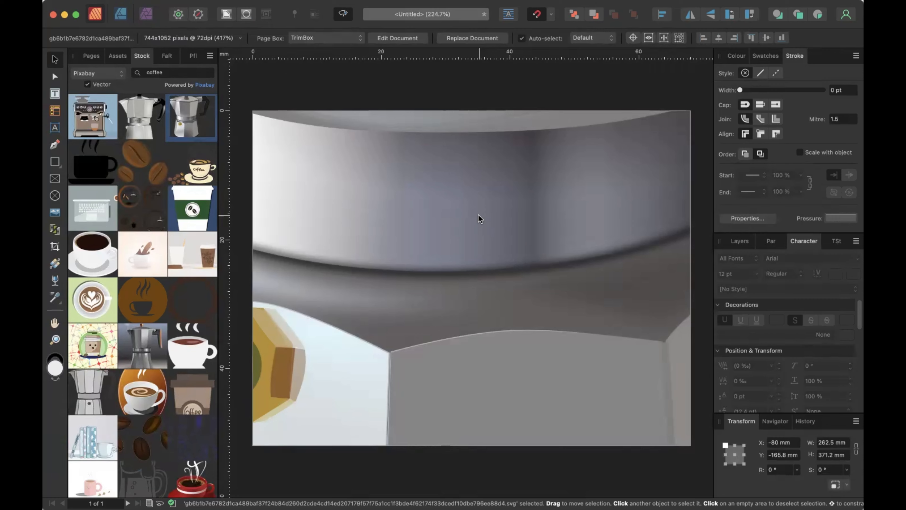
key("super+minus")
key("super+minus")
key("super+minus")
key("super+minus")
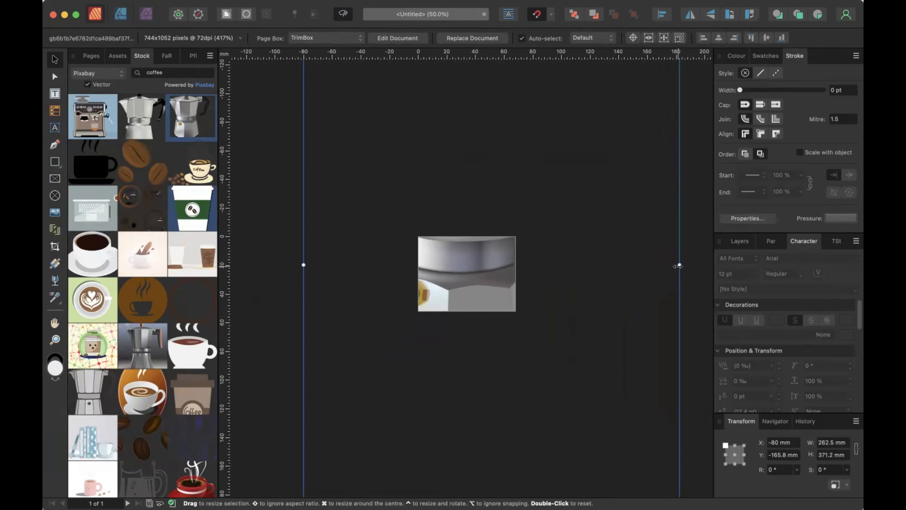
left_click_drag(680, 265, 530, 289)
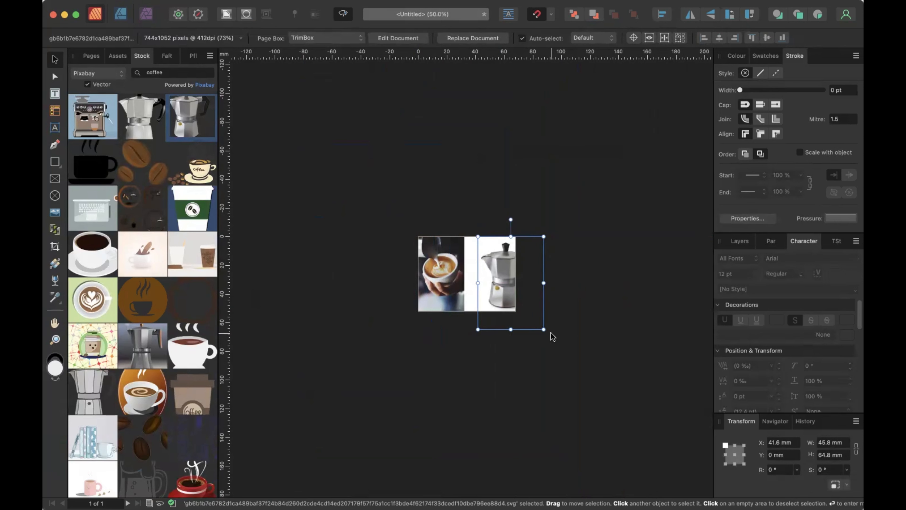
left_click_drag(549, 329, 512, 266)
key("super+z")
key("super+z")
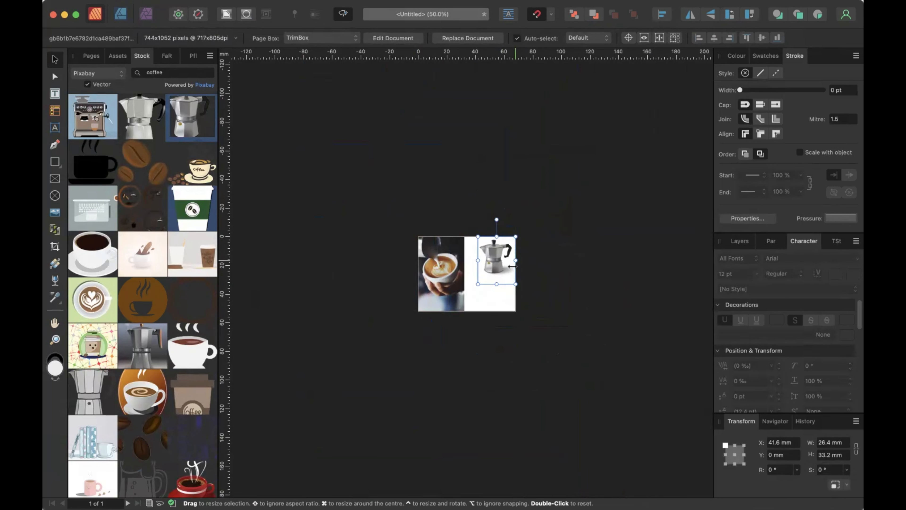
Step: Shrink the moka pot illustration further and position it in the upper-right part of the page's white area
key("super+plus")
key("super+plus")
left_click_drag(555, 238, 533, 250)
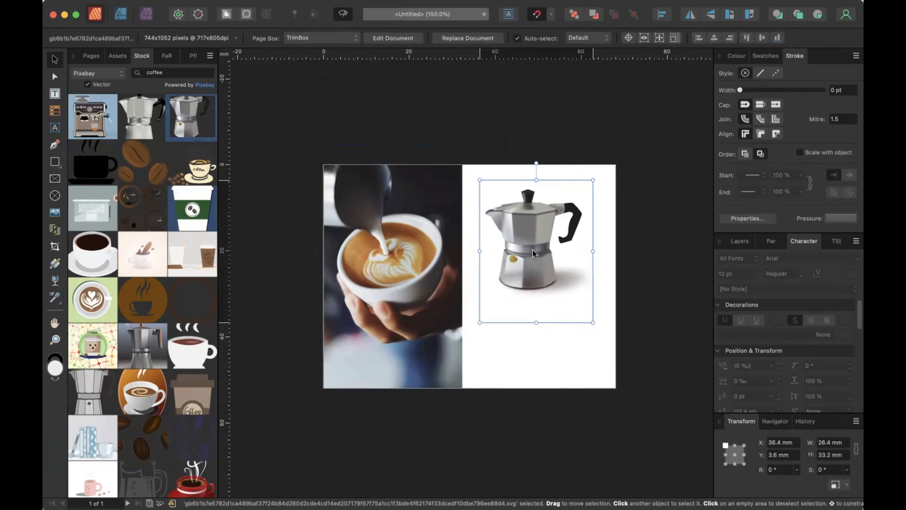
left_click_drag(592, 322, 556, 275)
left_click_drag(524, 232, 574, 226)
left_click(569, 309)
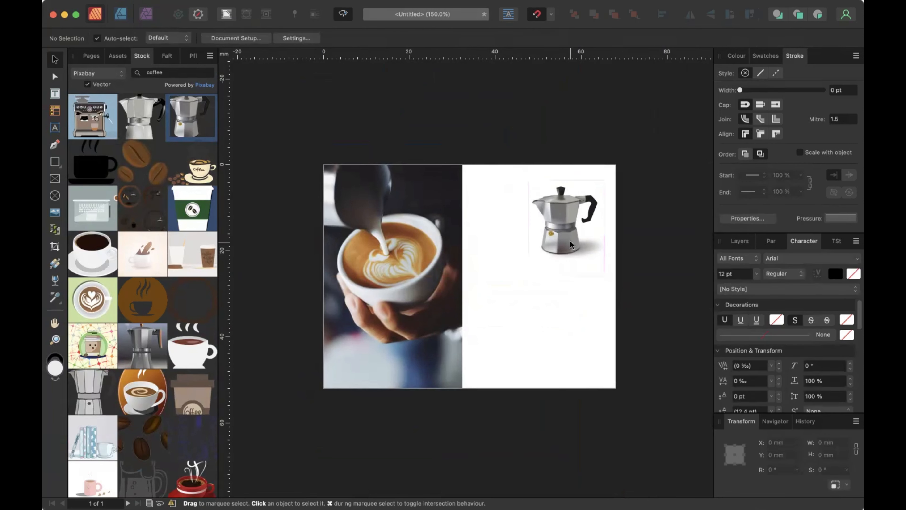
Step: Examine the moka pot illustration's vector detail and sharpness up close
key("super+=")
key("space")
left_click_drag(570, 241, 439, 356)
key("super+=")
key("super+=")
key("super+=")
key("super+=")
key("space")
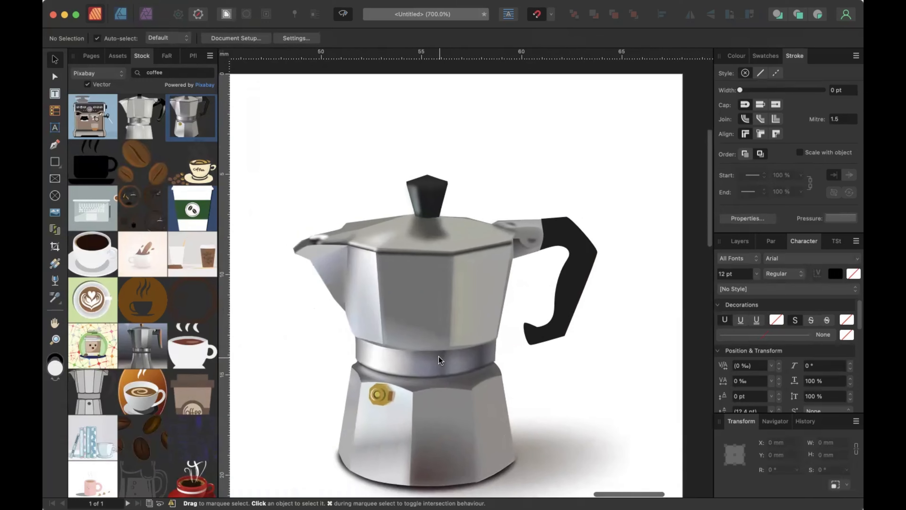
Step: Inspect the shading and edges on the moka pot's body at extreme magnification and return to an overview of the page
key("super+=")
key("super+=")
key("super+=")
key("super+=")
key("super+=")
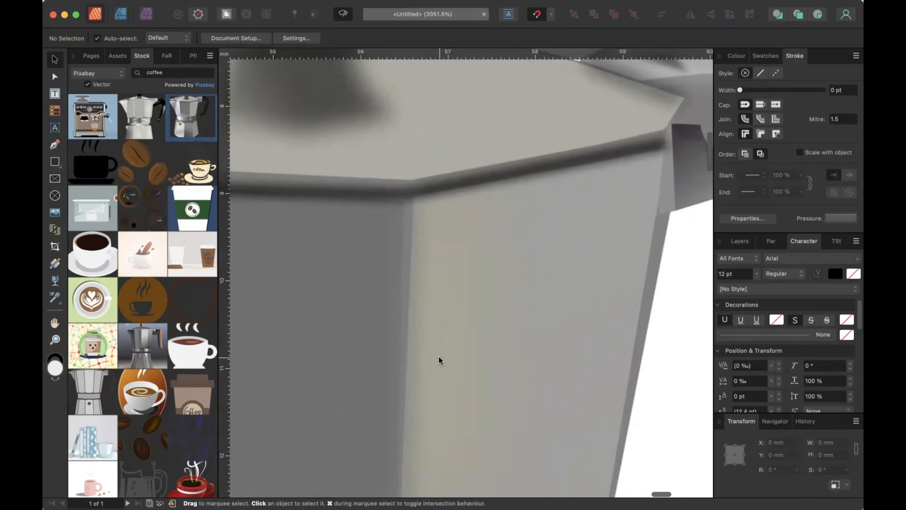
key("super+-")
key("super+-")
key("super+-")
key("super+-")
key("super+-")
key("super+-")
key("super+-")
key("super+-")
key("super+-")
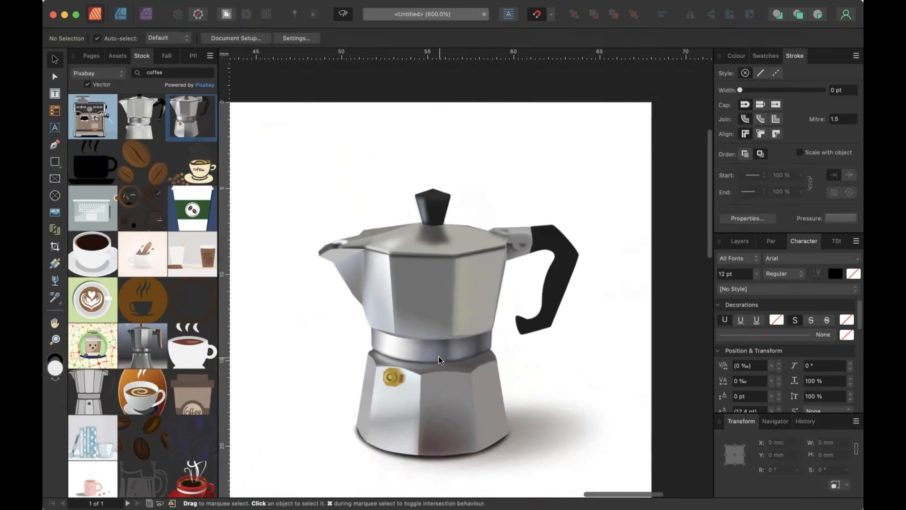
key("super+-")
key("super+-")
key("super+-")
key("super+-")
Step: Move the moka pot illustration slightly left within the white area, to about X 42.7 mm, Y 3.6 mm
key("space")
left_click_drag(439, 357, 555, 275)
left_click_drag(579, 224, 551, 223)
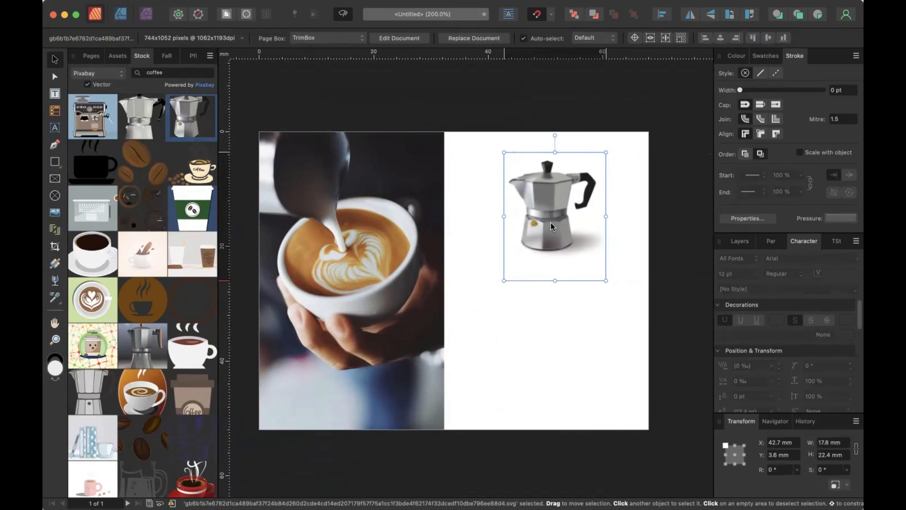
Step: Draw a picture frame about 12.2 × 12.2 mm below the moka pot and fill it with the three coffee beans vector from the Pixabay results
scroll(119, 393, "down", 5)
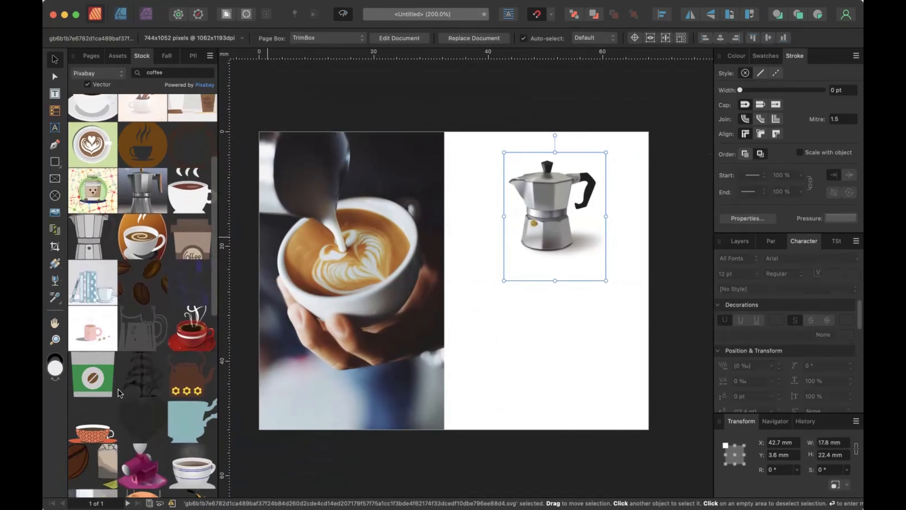
scroll(120, 393, "up", 5)
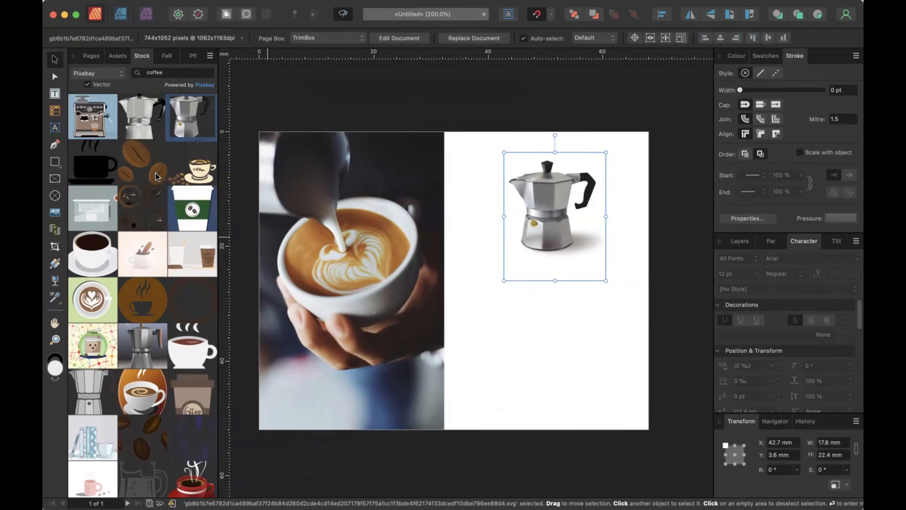
scroll(156, 175, "down", 1)
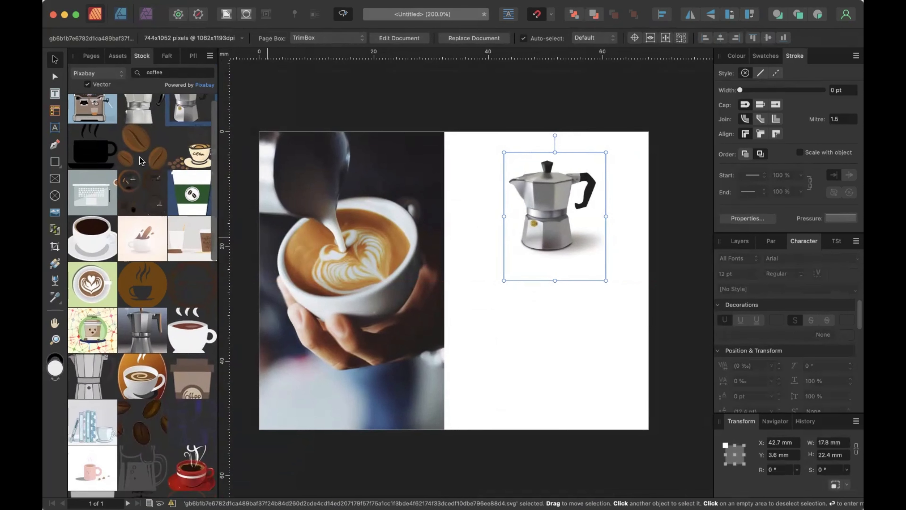
left_click(53, 195)
left_click(54, 179)
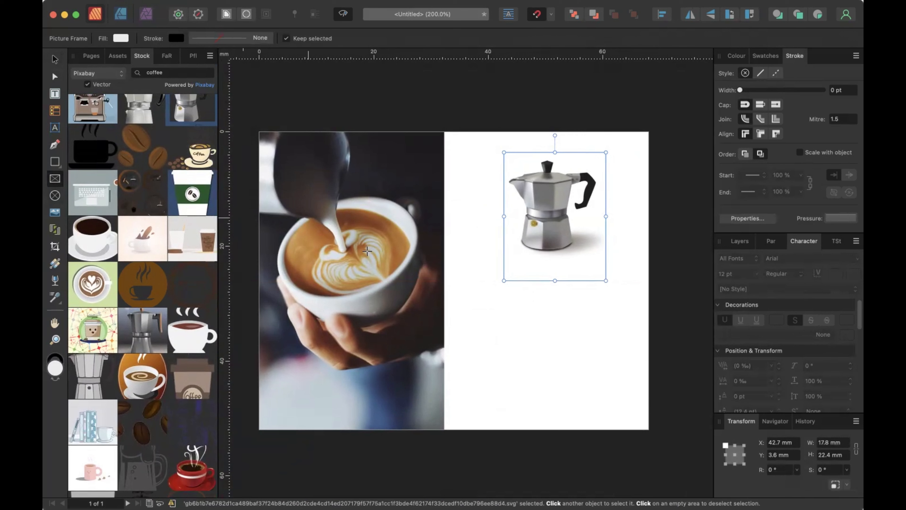
left_click_drag(482, 307, 551, 376)
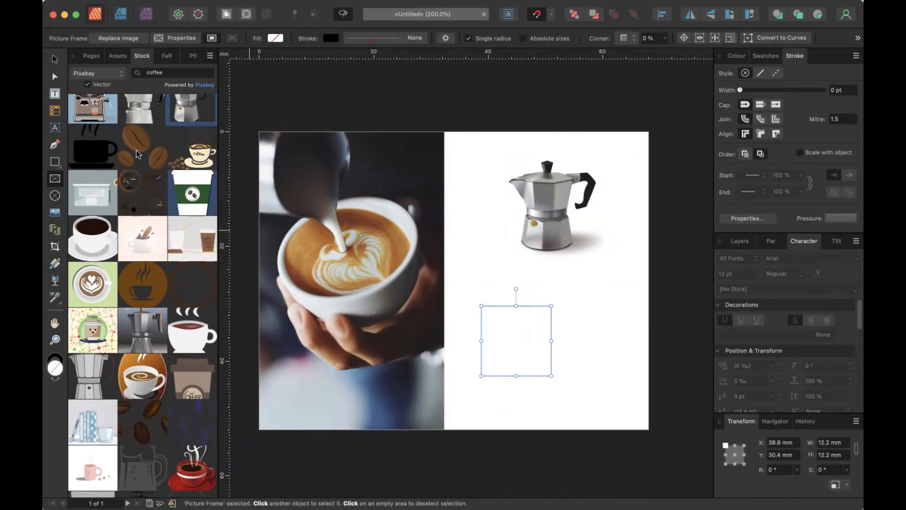
left_click_drag(137, 153, 517, 345)
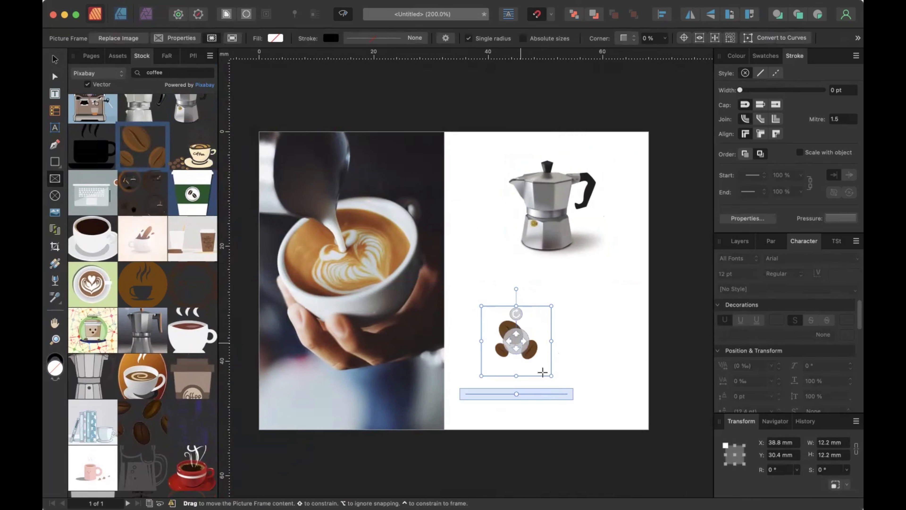
left_click(583, 340)
key("v")
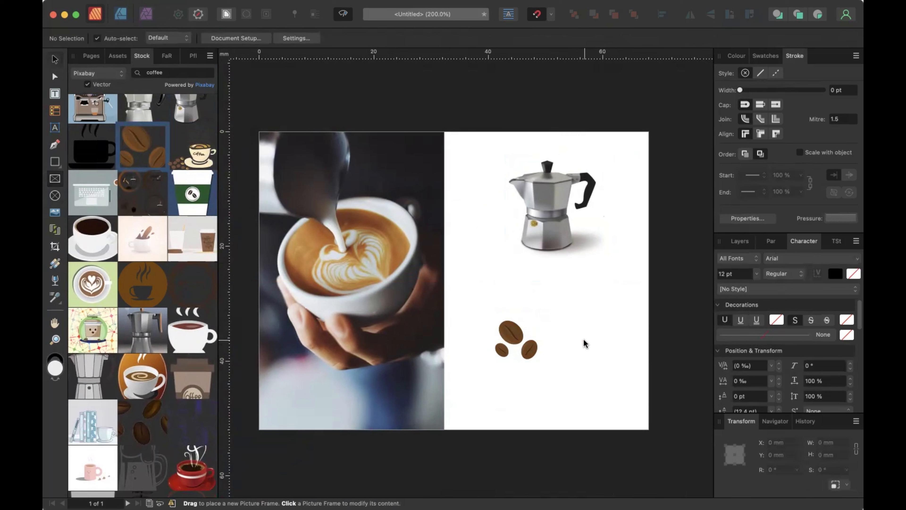
Step: Move the coffee beans frame to the upper-left corner of the white area and the moka pot illustration down to its middle
left_click_drag(527, 350, 492, 181)
left_click(541, 256)
left_click_drag(541, 256, 530, 267)
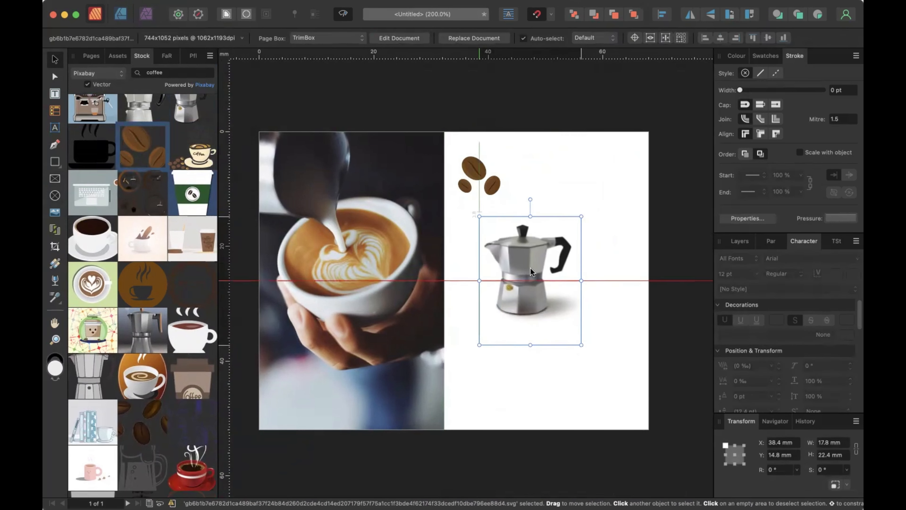
left_click(491, 174)
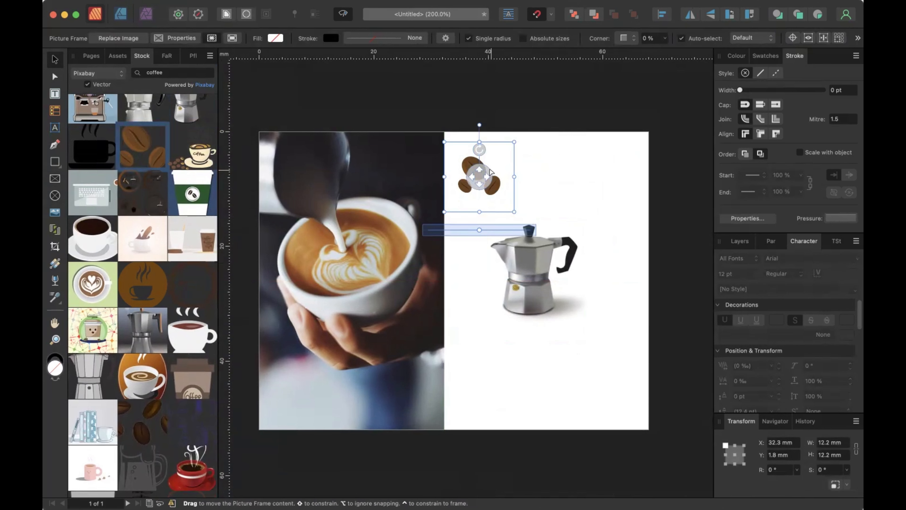
left_click_drag(491, 172, 606, 272)
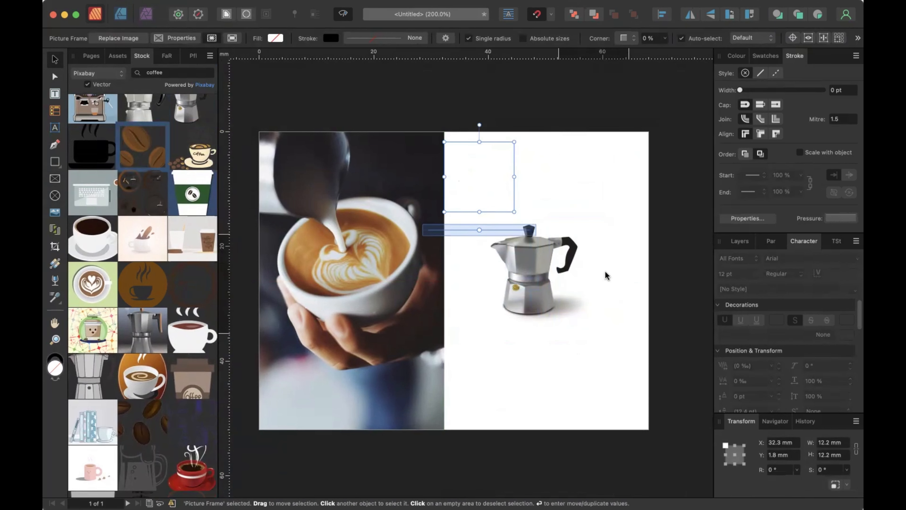
left_click(578, 197)
left_click(507, 180)
key("Delete")
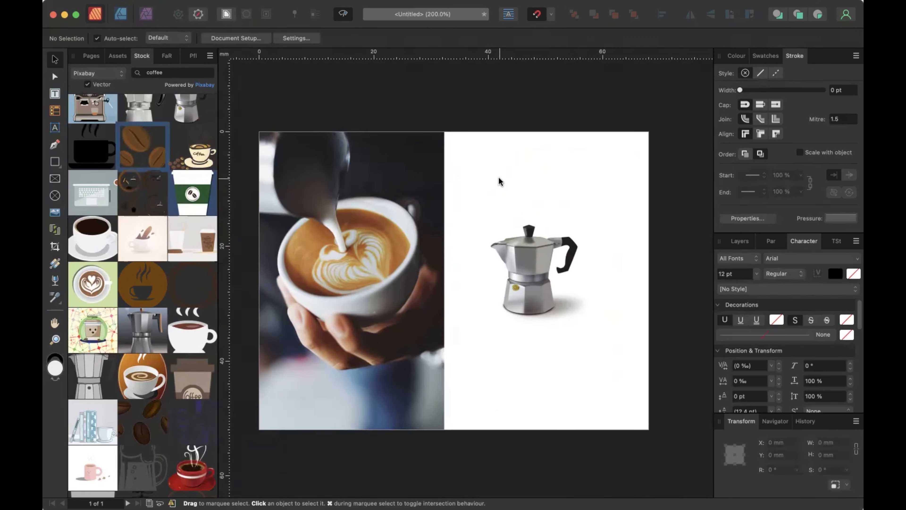
key("super+z")
key("super+z")
Step: Duplicate the coffee beans frame and place the copy, rotated counterclockwise, in the lower-right corner of the white area
left_click(564, 195)
left_click(503, 190)
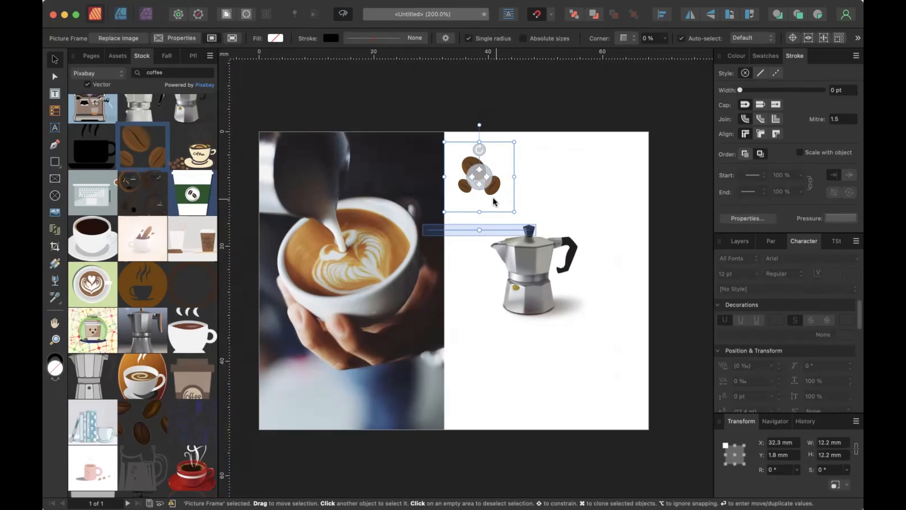
mouse_move(504, 196)
left_mouse_down()
mouse_move(616, 223)
mouse_move(623, 203)
left_mouse_up()
left_click(631, 299)
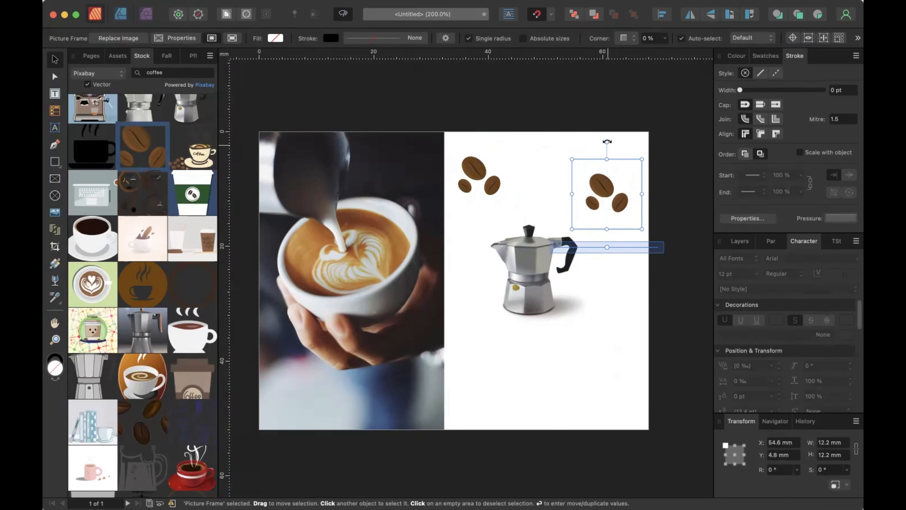
left_click_drag(607, 142, 577, 151)
left_click_drag(631, 231, 619, 408)
Step: Shift the moka pot illustration slightly right so it sits centrally in the white area, and deselect it
left_click(538, 262)
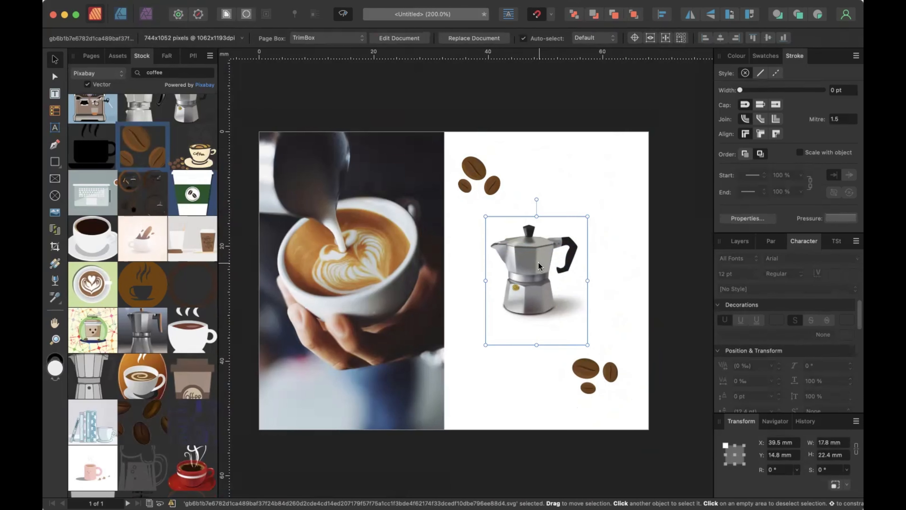
left_click_drag(538, 262, 553, 262)
left_click(645, 272)
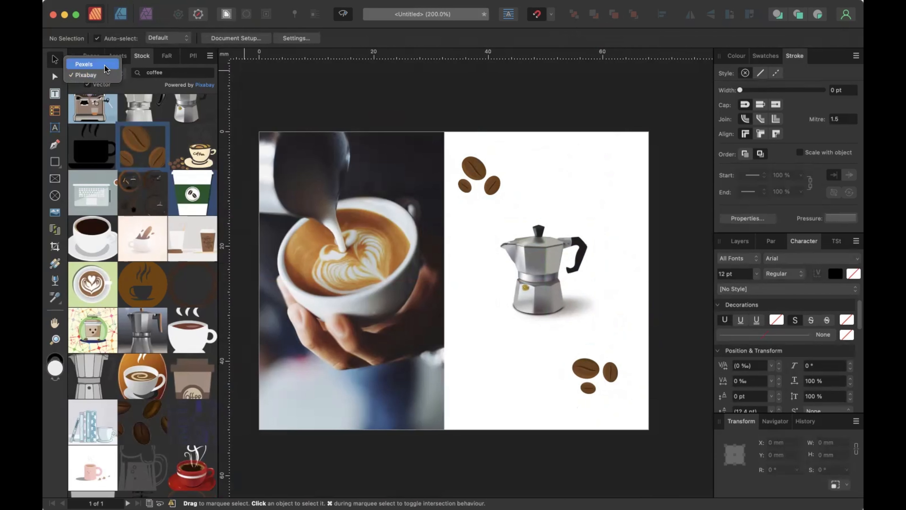
Step: Keep Pixabay as the stock source and clear the coffee search term
left_click(132, 78)
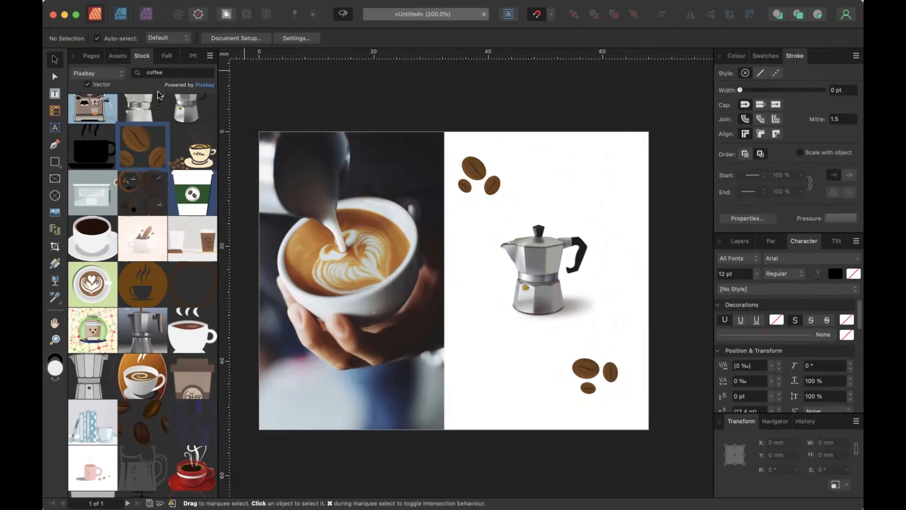
double_click(172, 72)
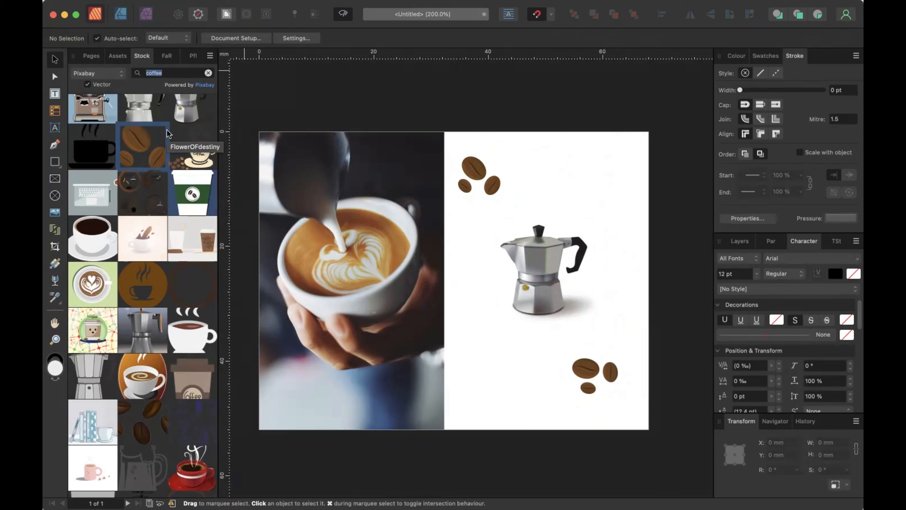
left_click(83, 73)
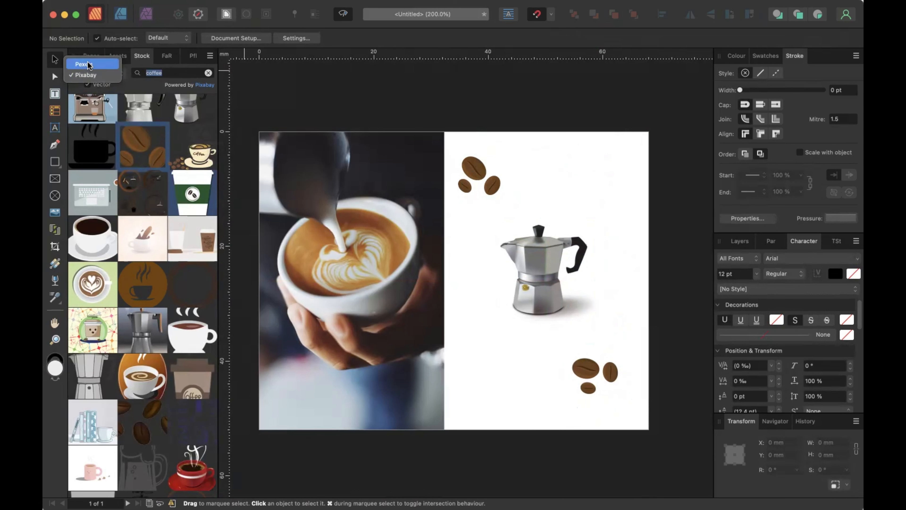
left_click(87, 75)
left_click(208, 72)
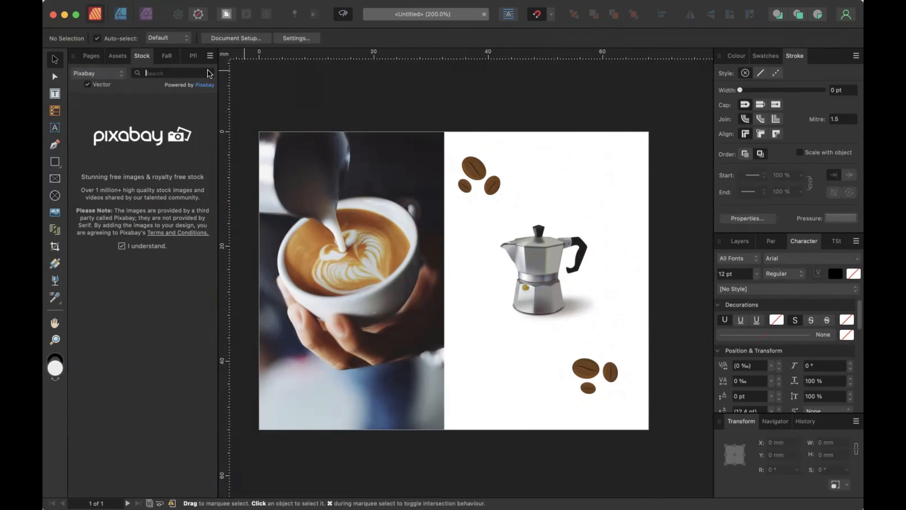